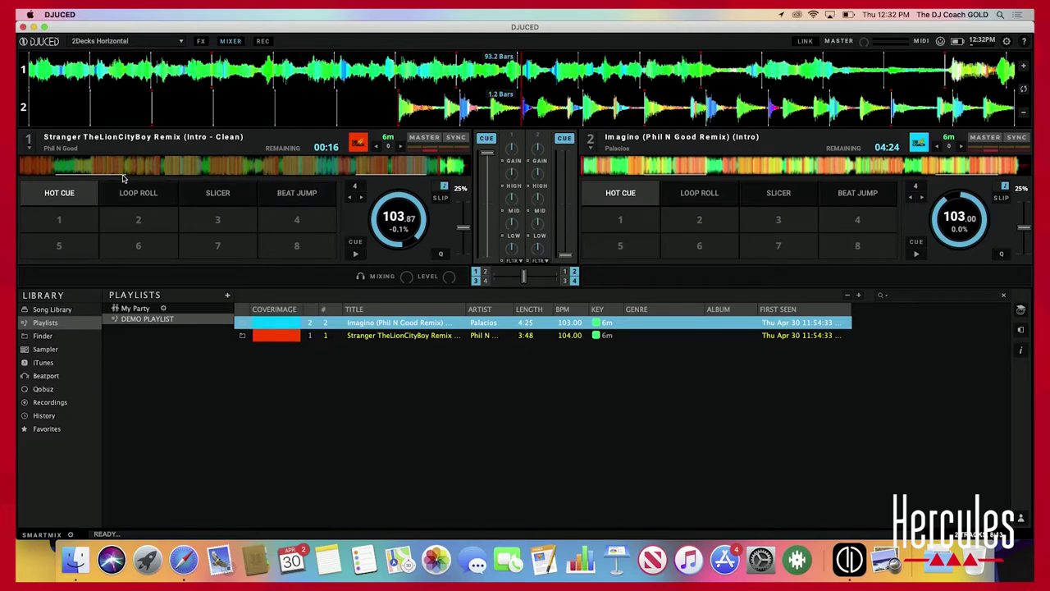
- Return deck 1's Stranger remix to 00:00 and store hot cue 1 there
left_click(83, 168)
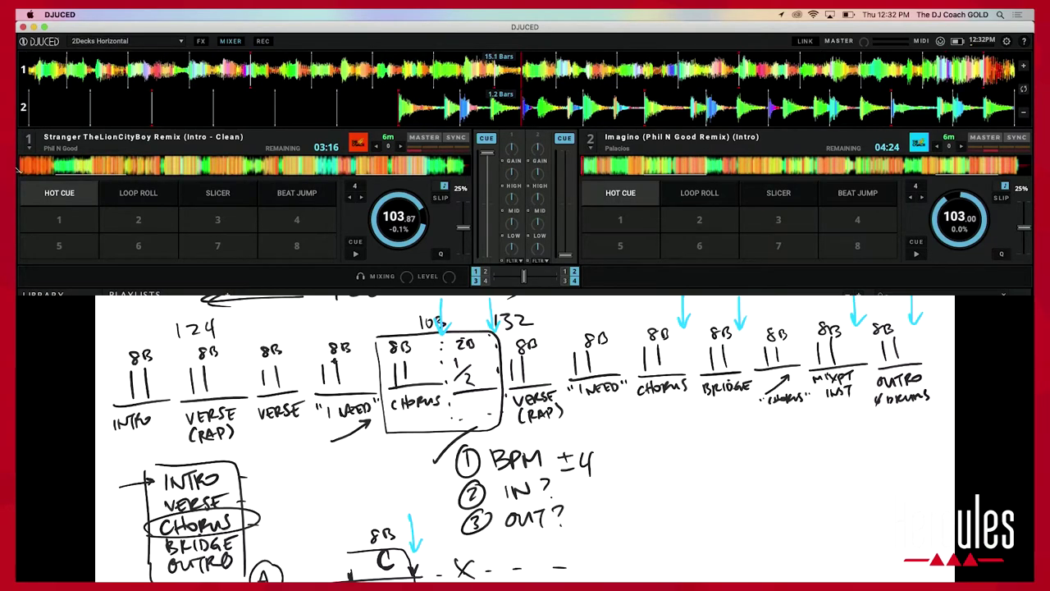
left_click(20, 167)
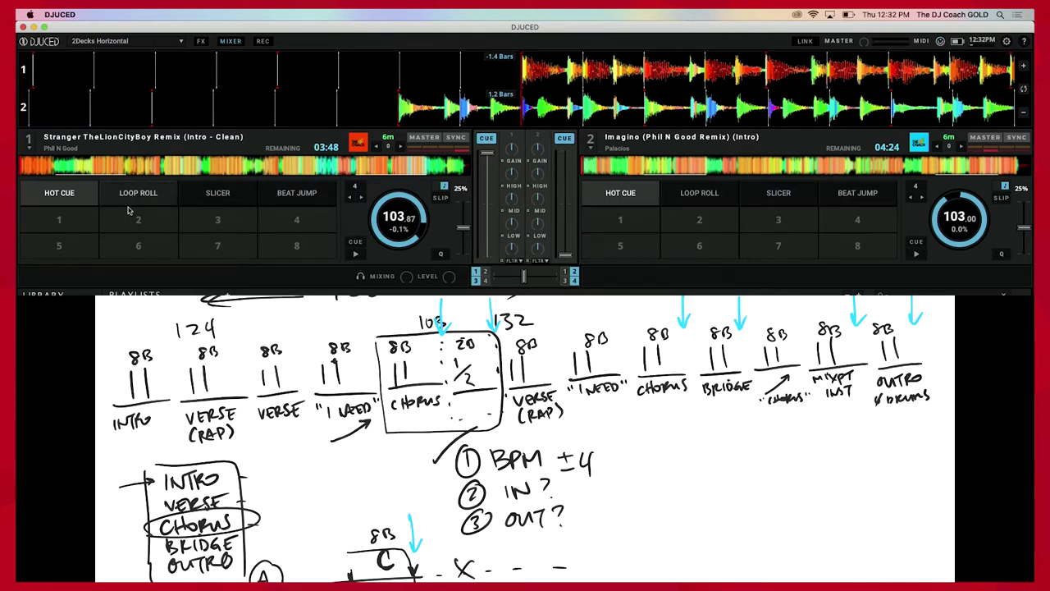
left_click(73, 225)
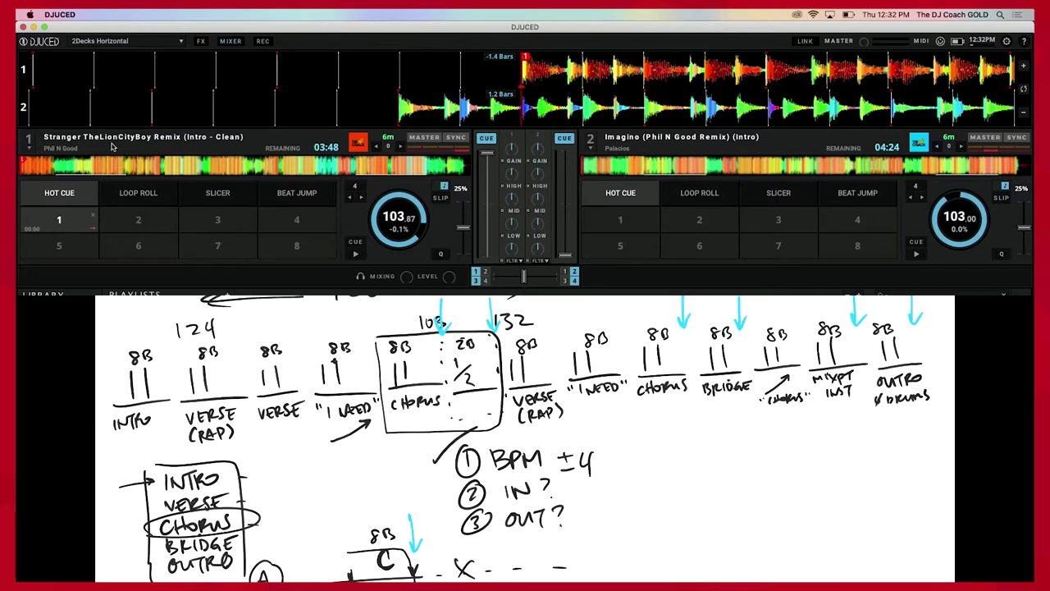
- Skip deck 1's Stranger remix about 30 bars ahead toward the chorus
left_click(90, 167)
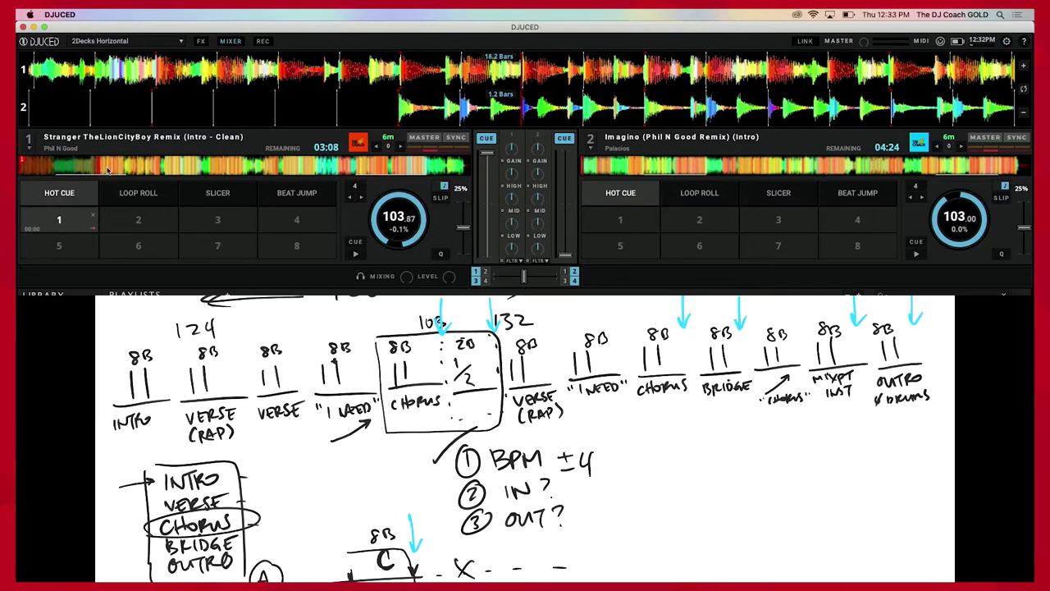
left_click(110, 168)
- Locate the chorus on deck 1 by scrubbing and playing, and set hot cue 2 at 01:13
left_click_drag(123, 171, 154, 170)
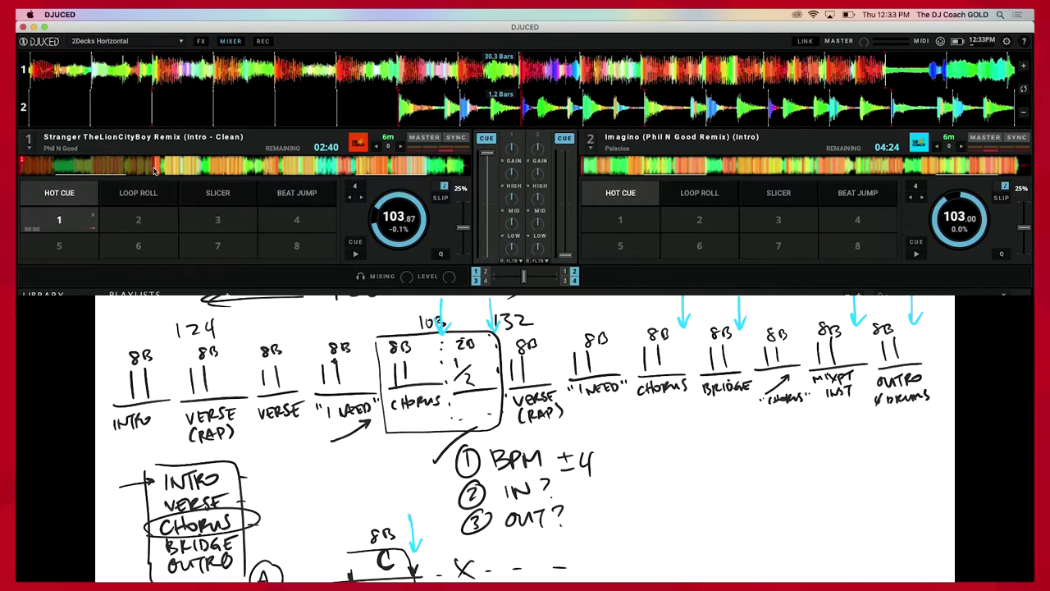
key("space")
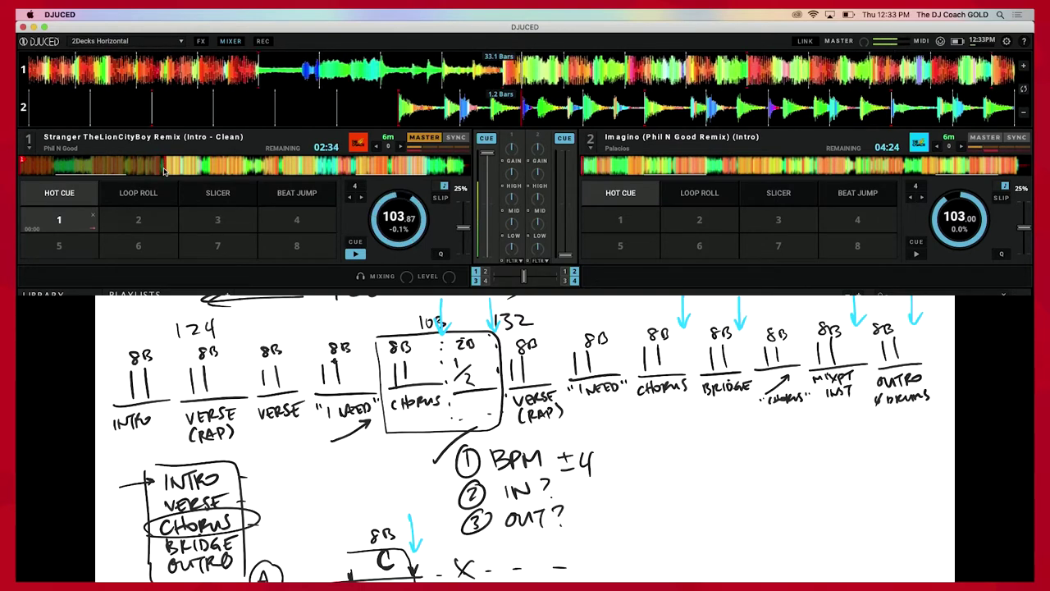
left_click(164, 170)
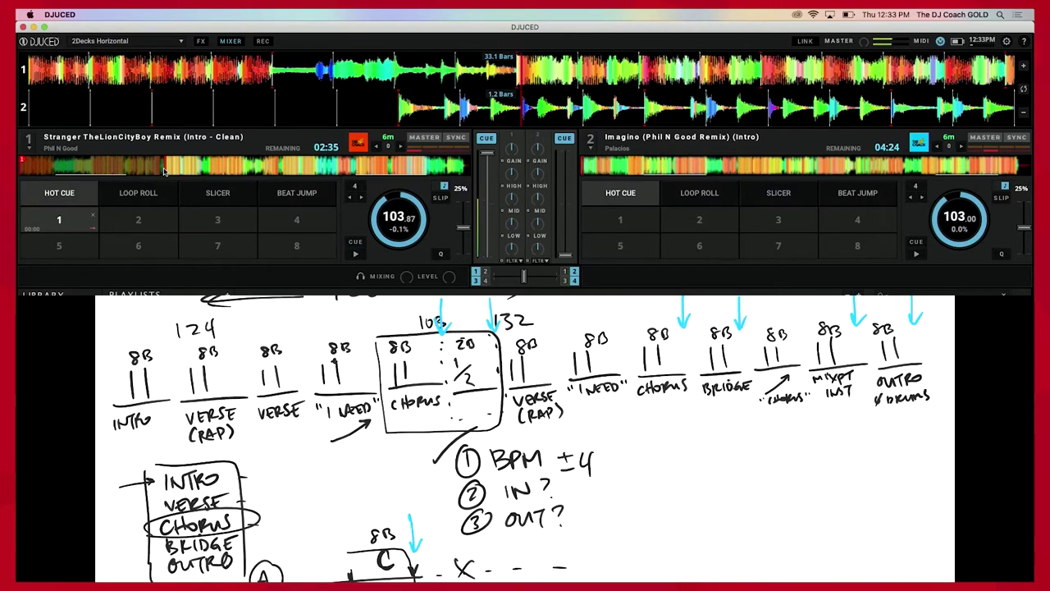
left_click(129, 221)
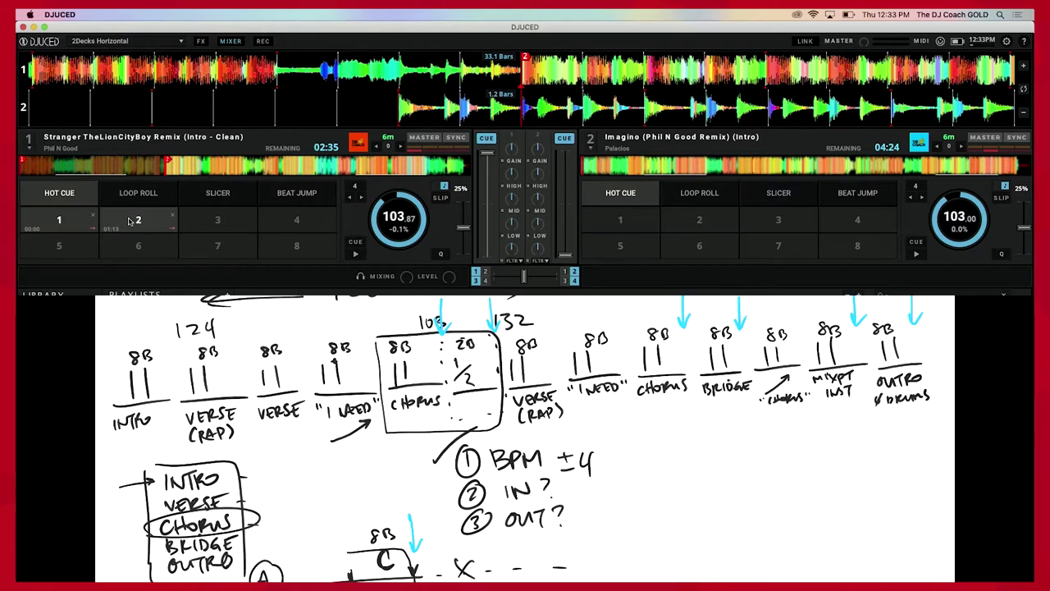
left_click(129, 221)
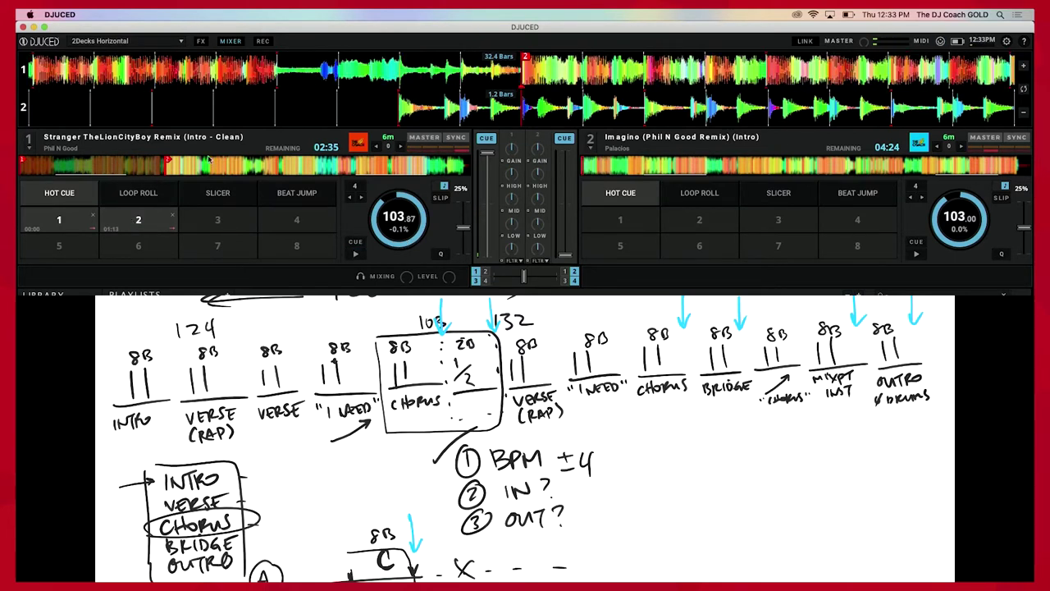
left_click(257, 169)
- Play deck 1 into the next section, set hot cue 3 at 02:13, then stop
key("space")
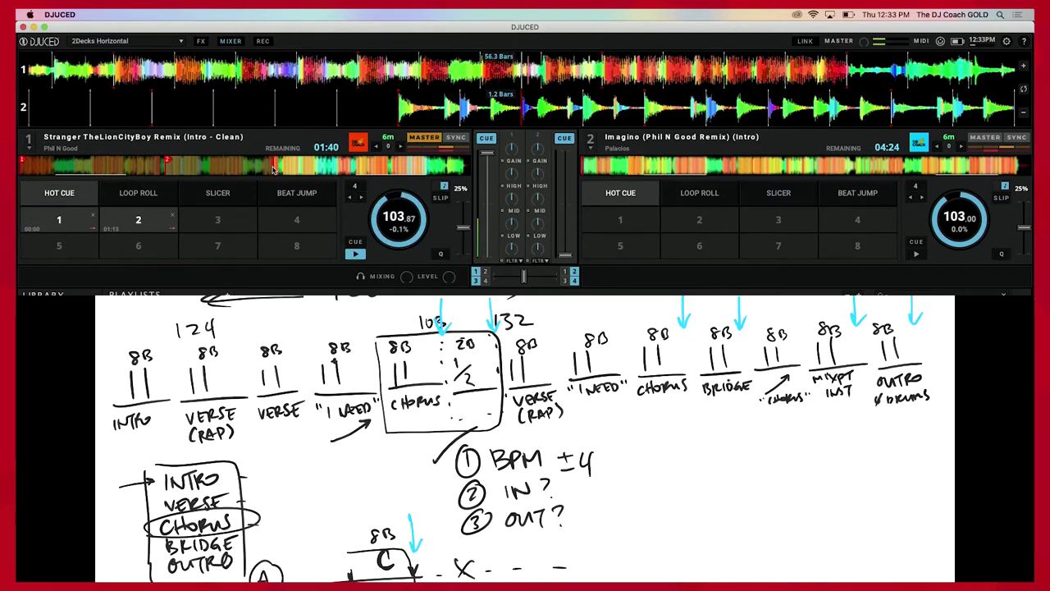
left_click(277, 169)
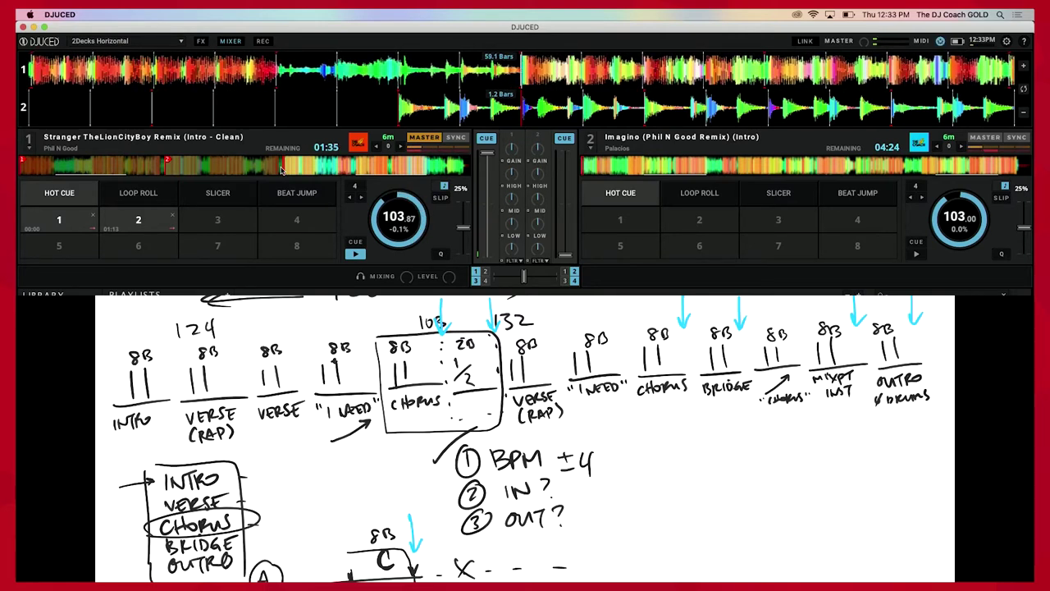
key("3")
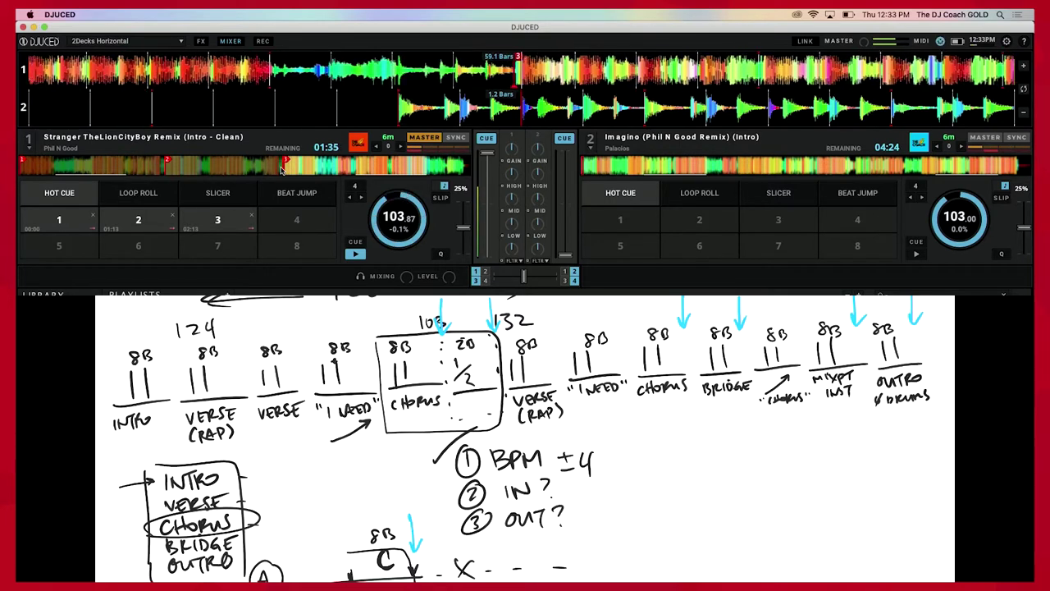
key("space")
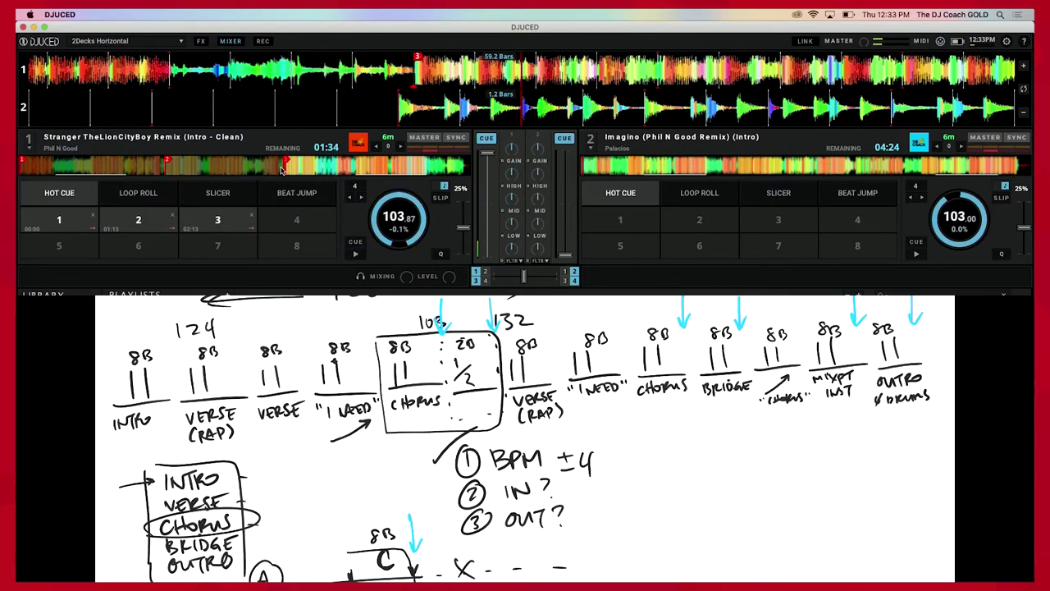
- Test deck 1's hot cues by jumping to cues 1, 2 and 3 in turn
key("1")
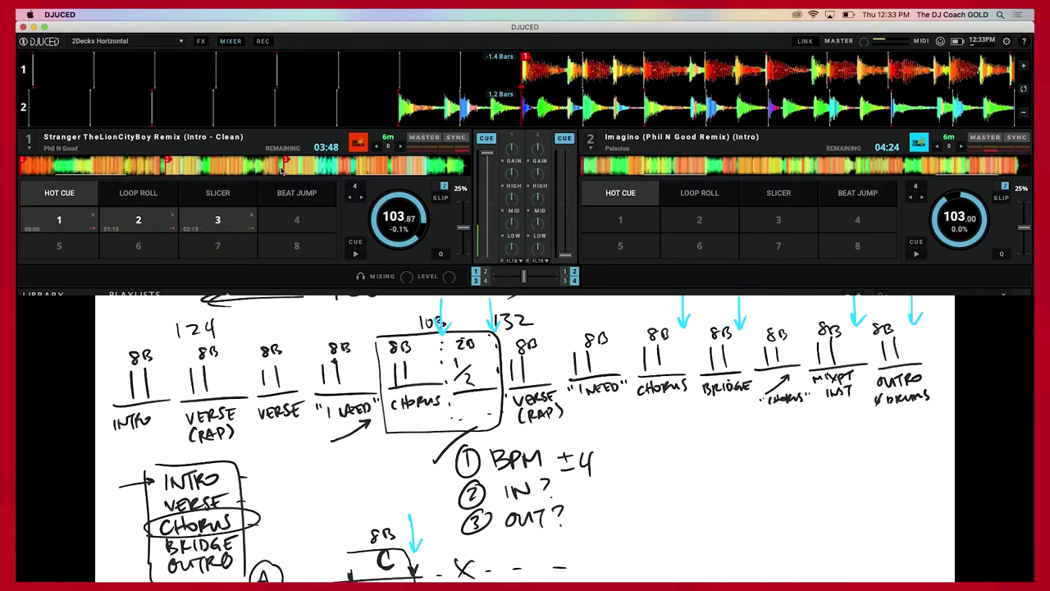
key("2")
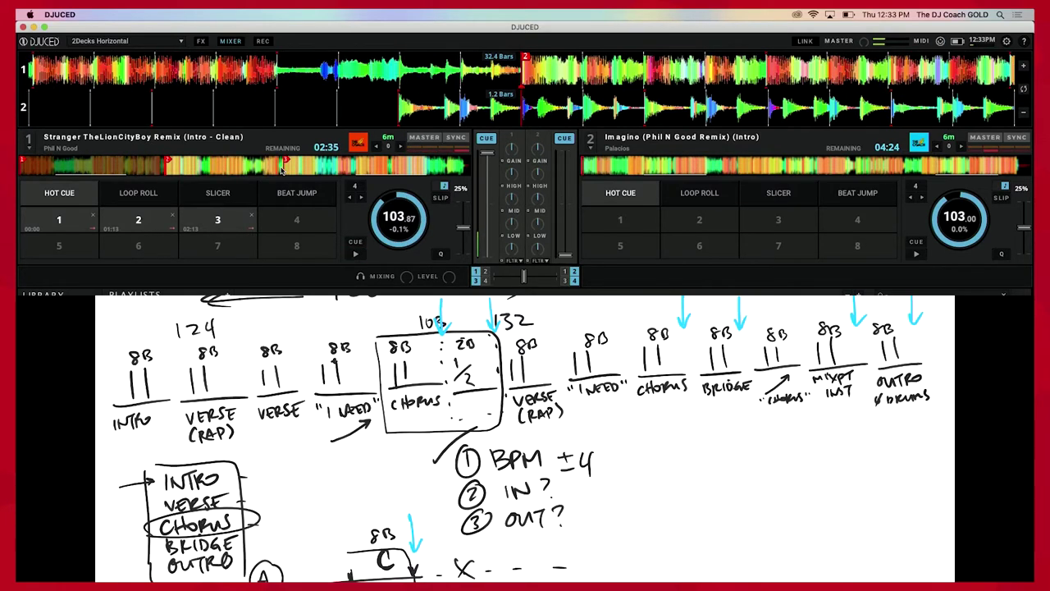
key("3")
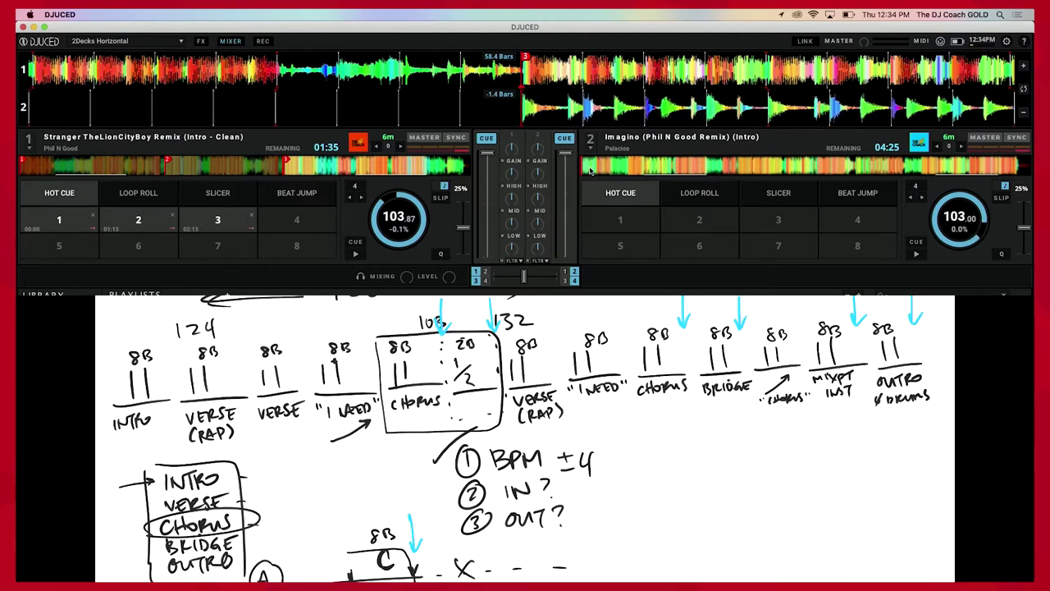
- Play Imagino on deck 2, set hot cue 1 at 00:00, and adjust waveform zoom
key("space")
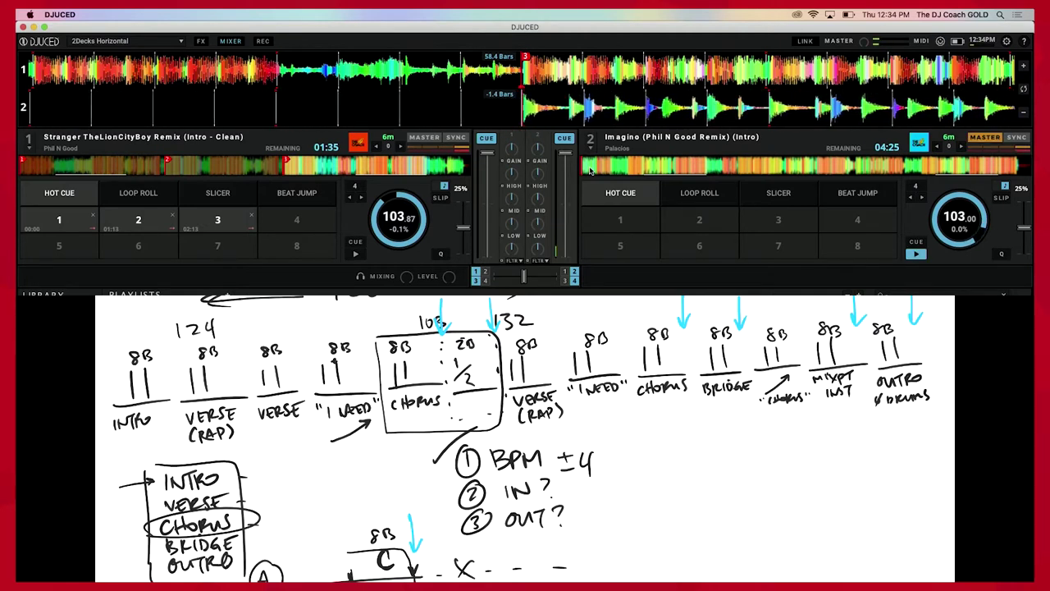
key("1")
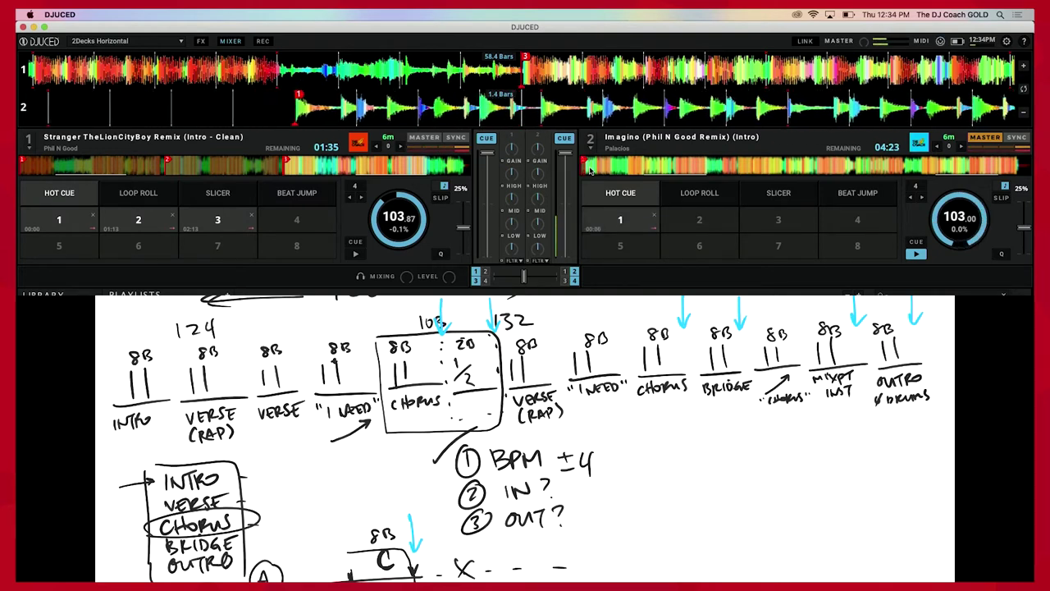
key("minus")
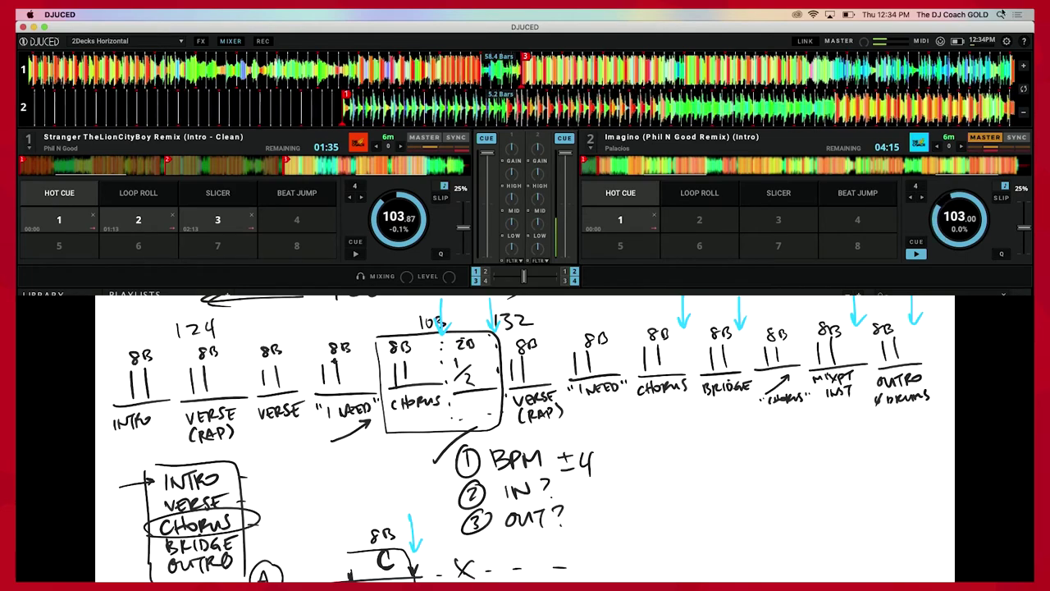
left_click(1024, 66)
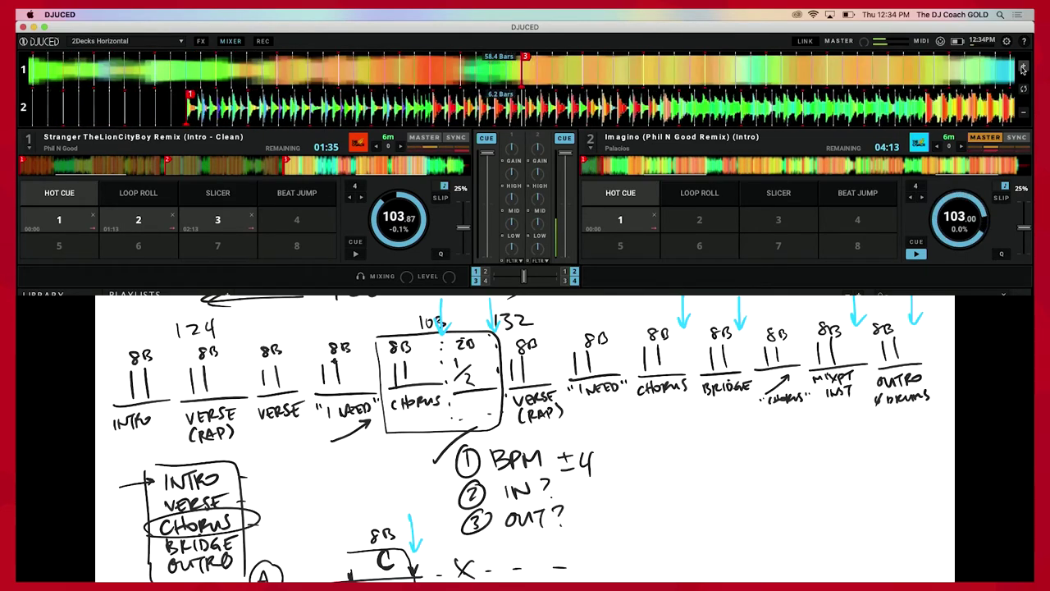
left_click(1024, 112)
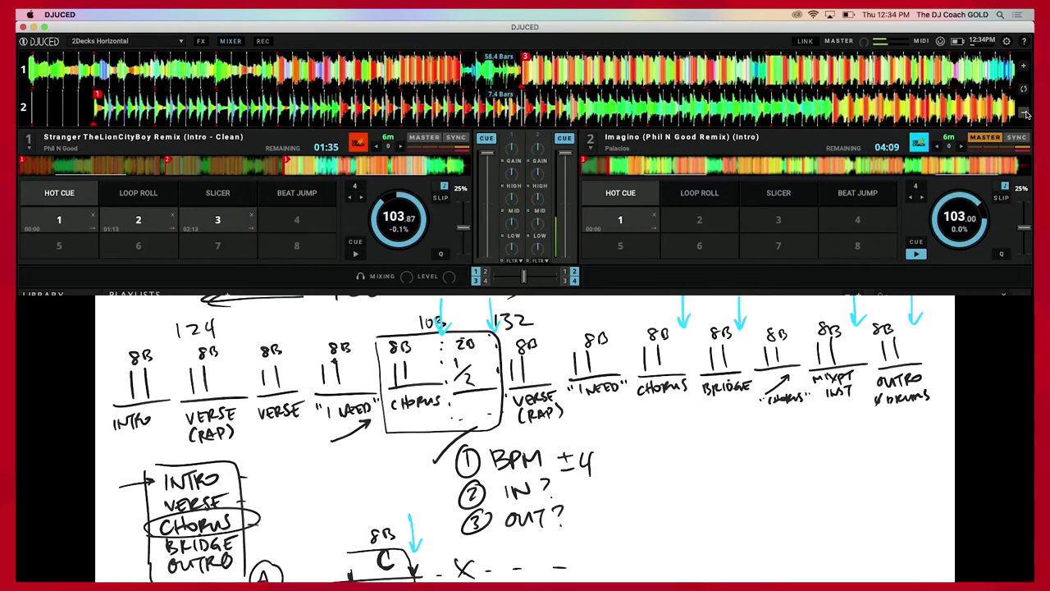